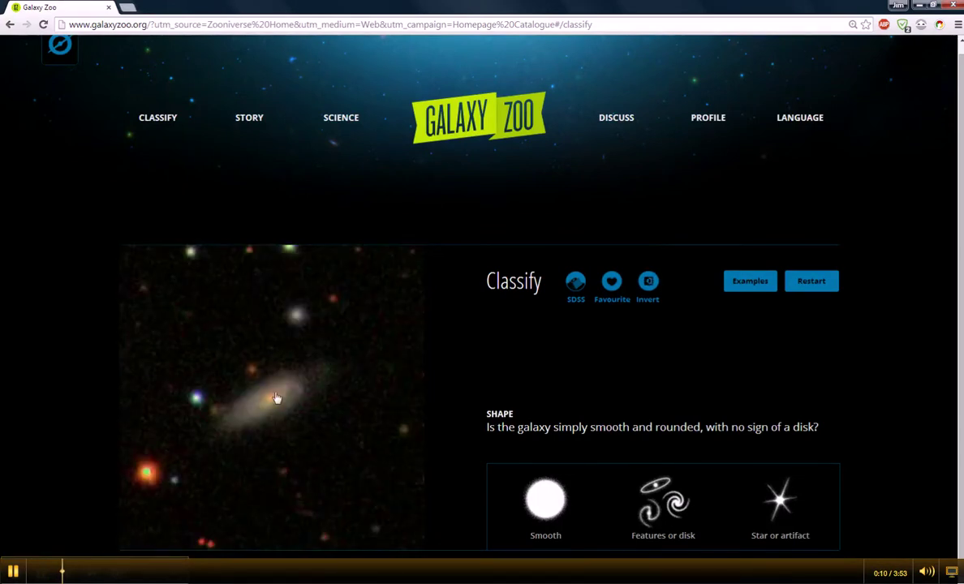
- Compare the galaxy in inverted and normal colours, and classify it as Features or disk, not viewed edge-on
click(268, 438)
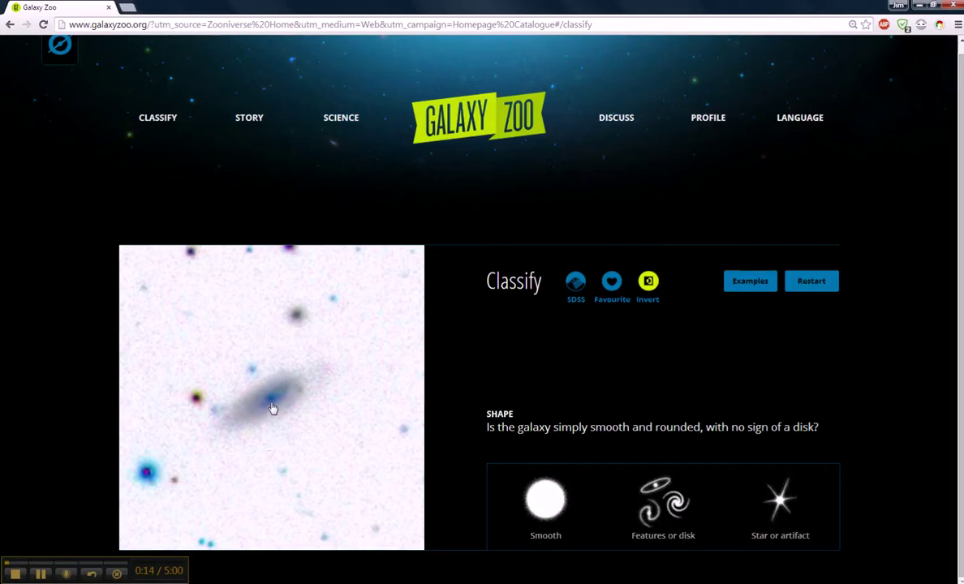
click(273, 408)
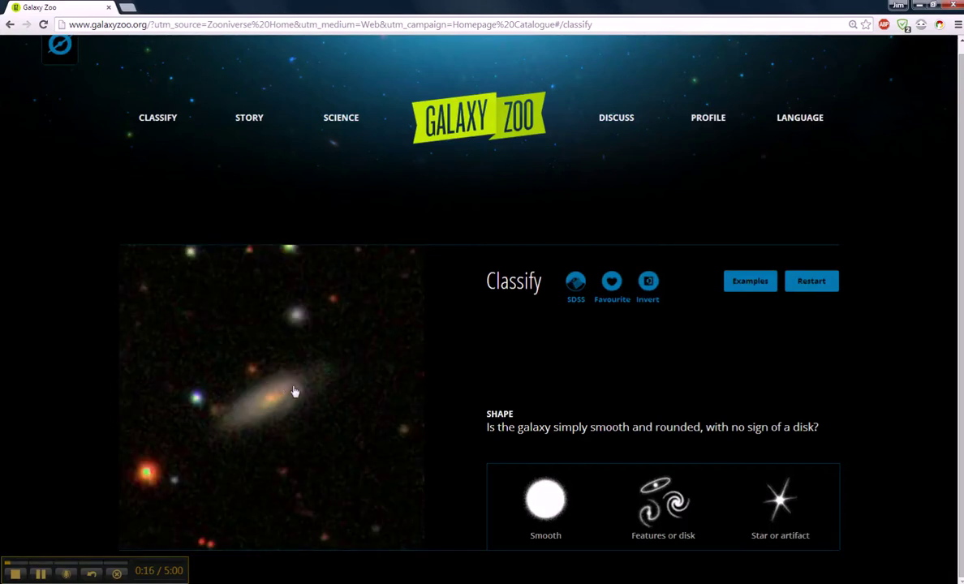
click(297, 392)
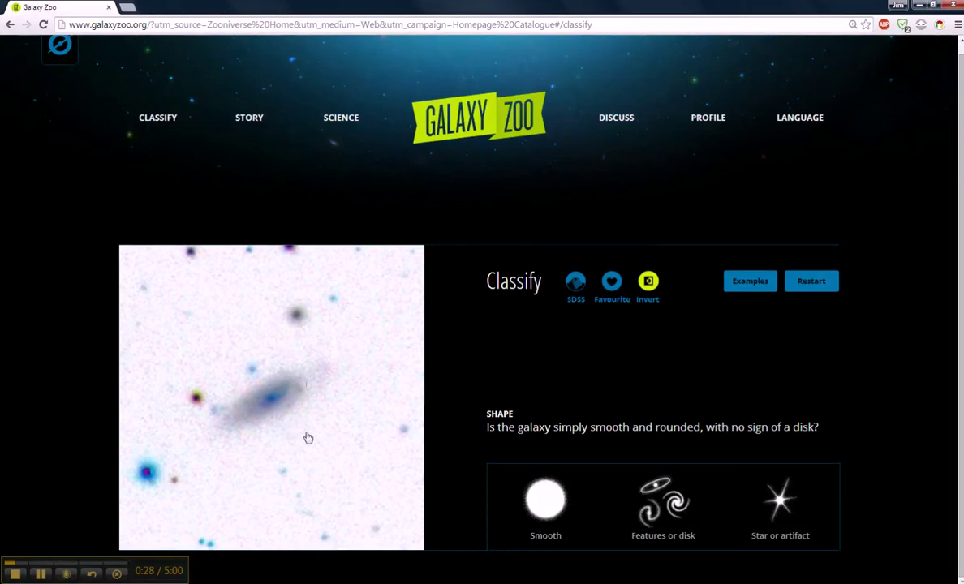
click(416, 477)
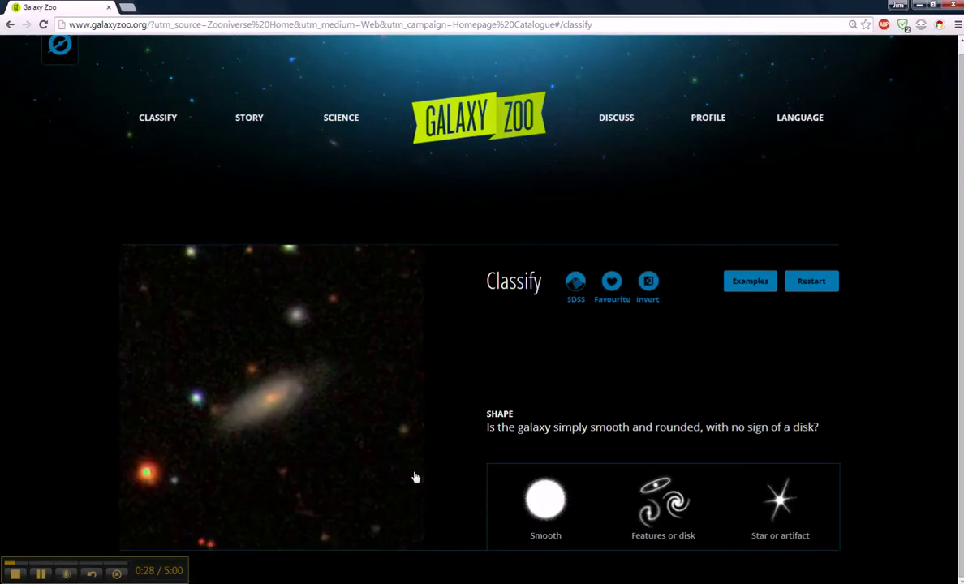
click(655, 514)
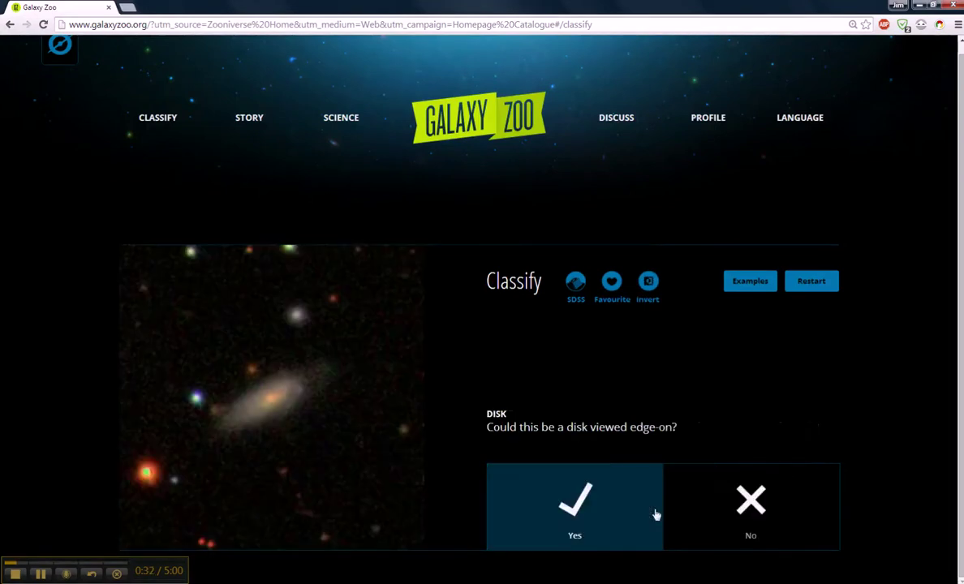
click(734, 513)
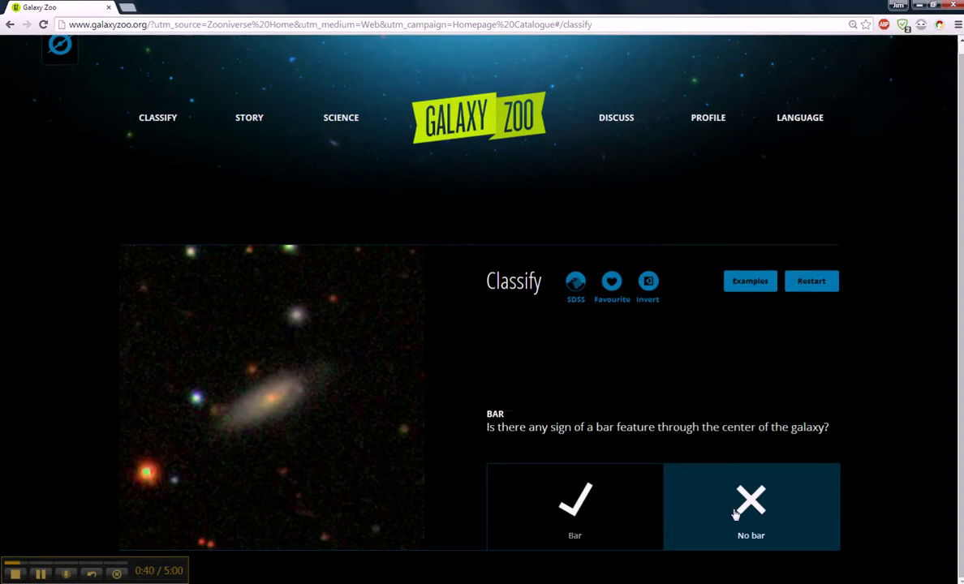
- Classify the inverted galaxy as No bar and Spiral, with Medium winding and Can't tell for the number of arms
click(288, 417)
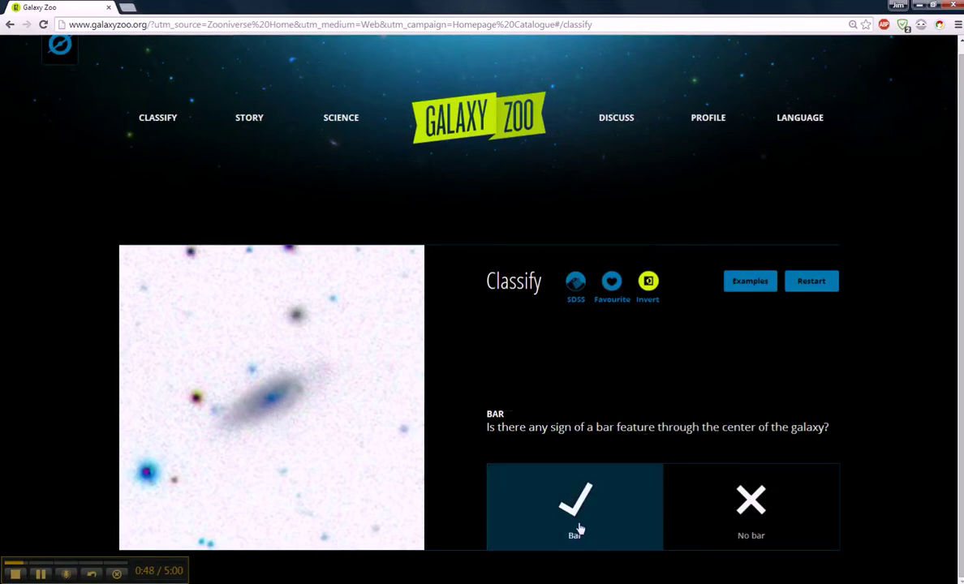
click(730, 517)
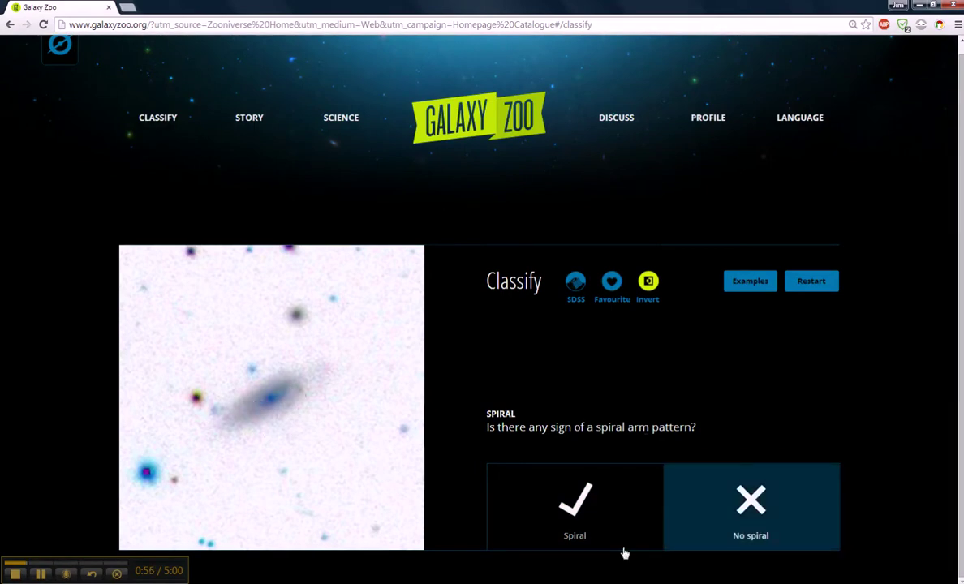
click(533, 474)
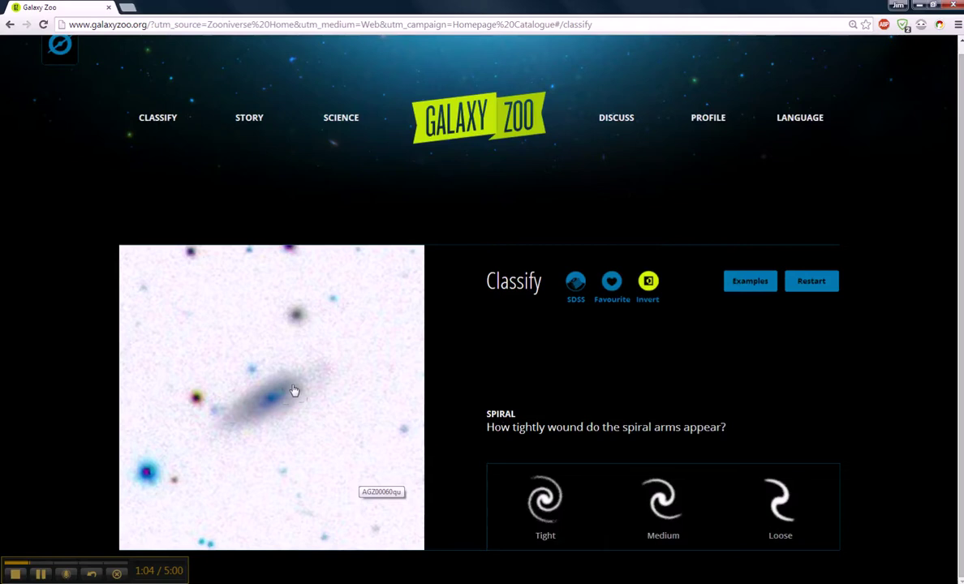
click(662, 513)
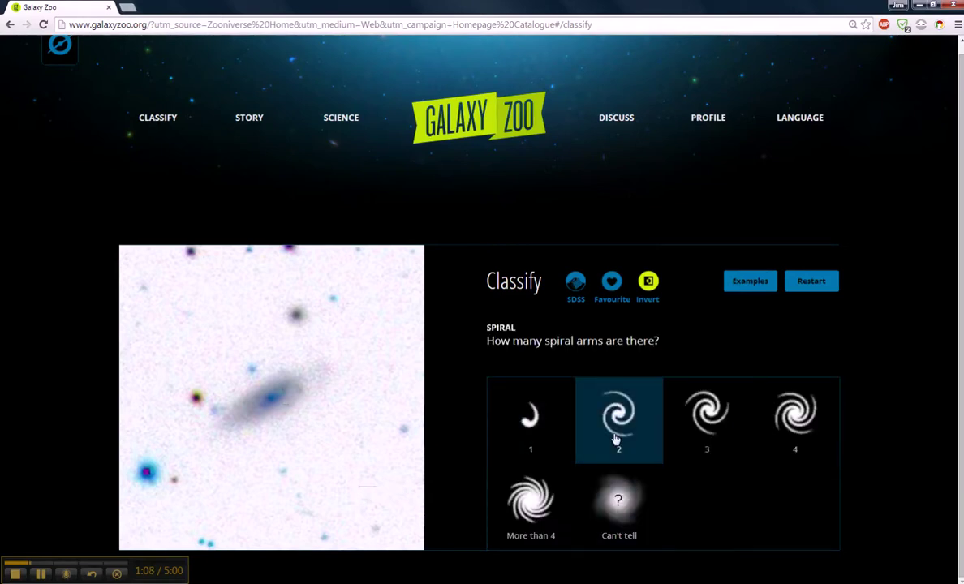
click(619, 503)
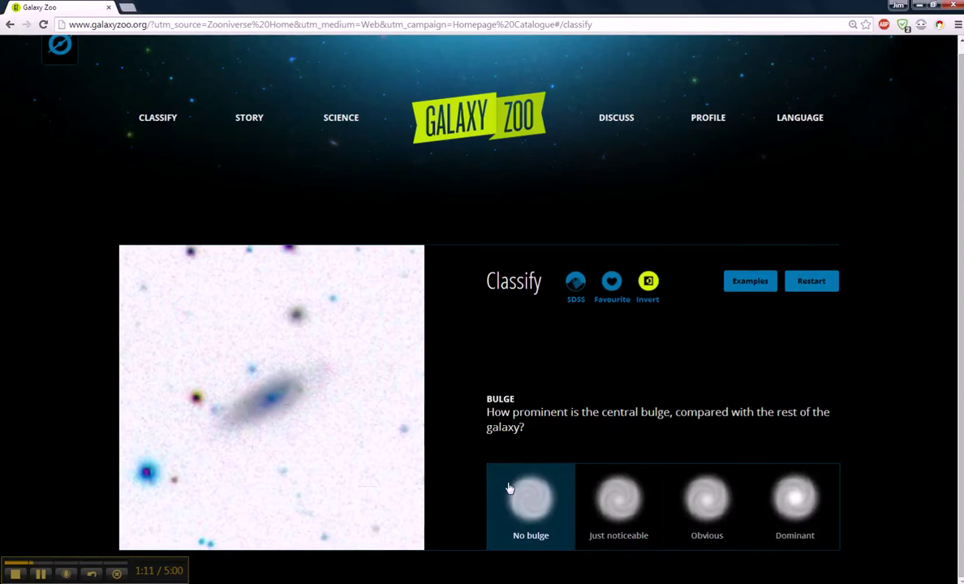
- Compare the central bulge in normal and inverted colours and rate its prominence as Just noticeable
click(275, 403)
drag(601, 412, 673, 413)
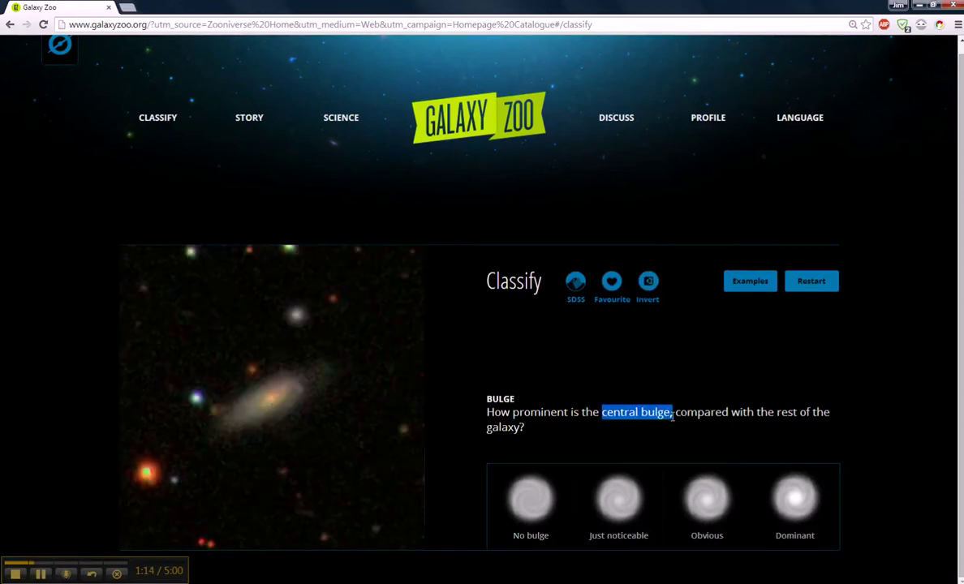
click(341, 441)
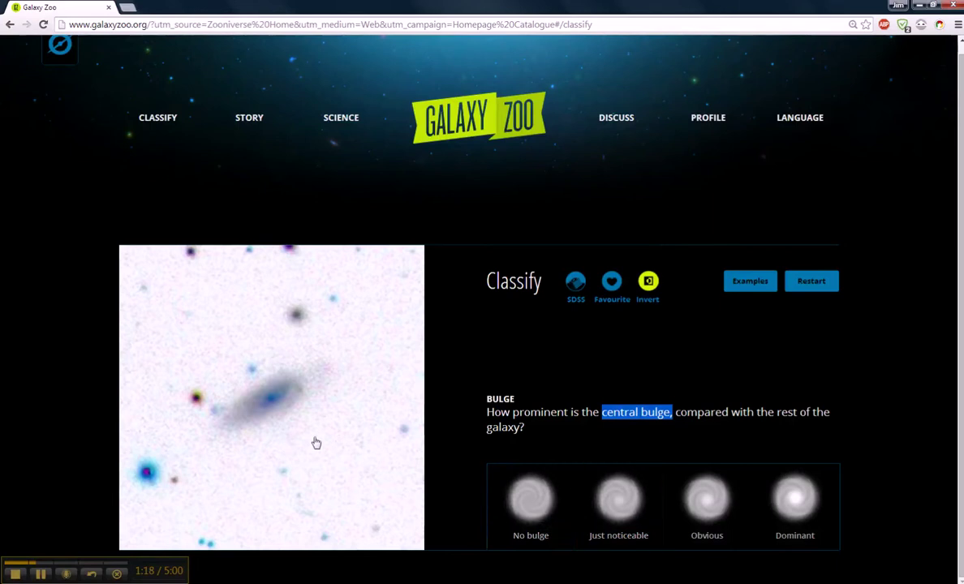
click(292, 410)
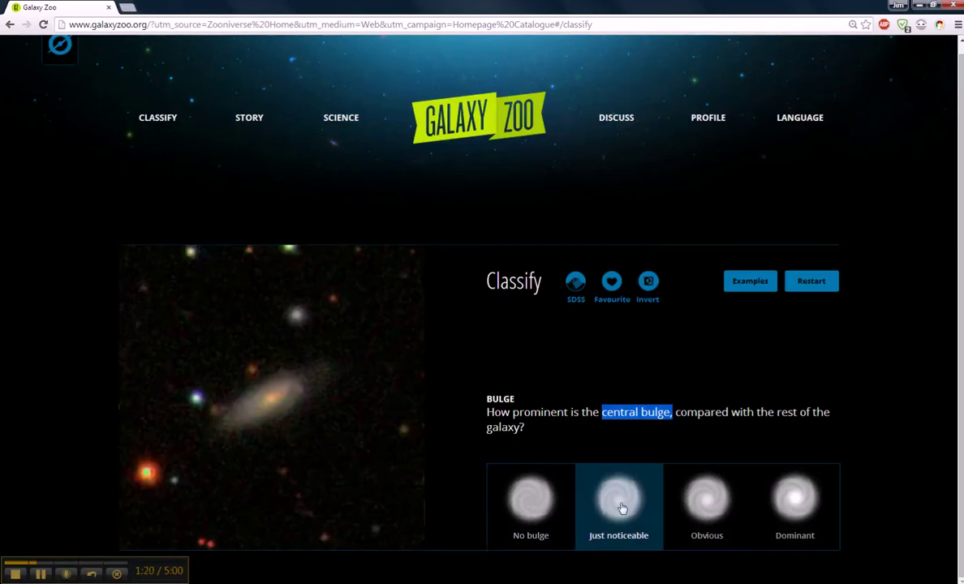
click(337, 433)
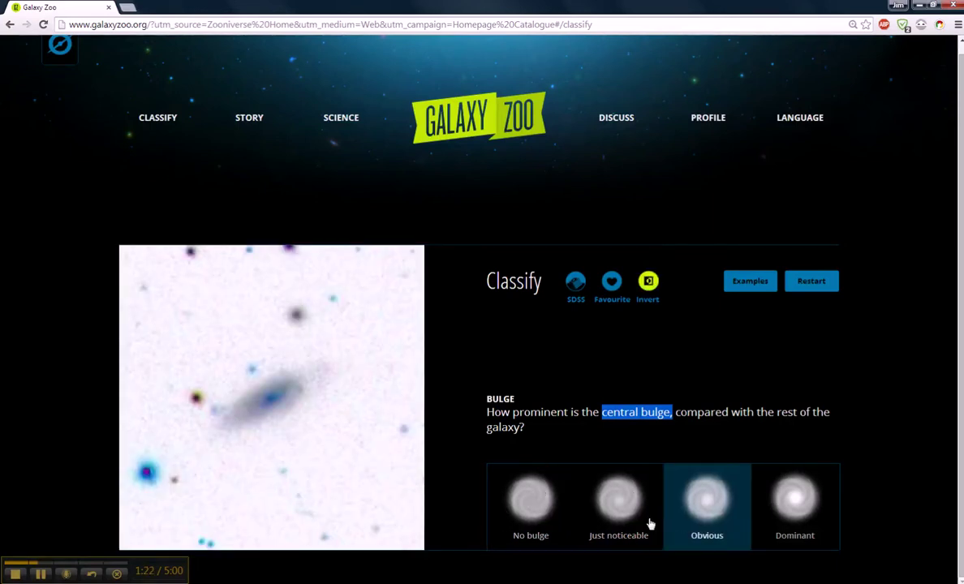
click(600, 491)
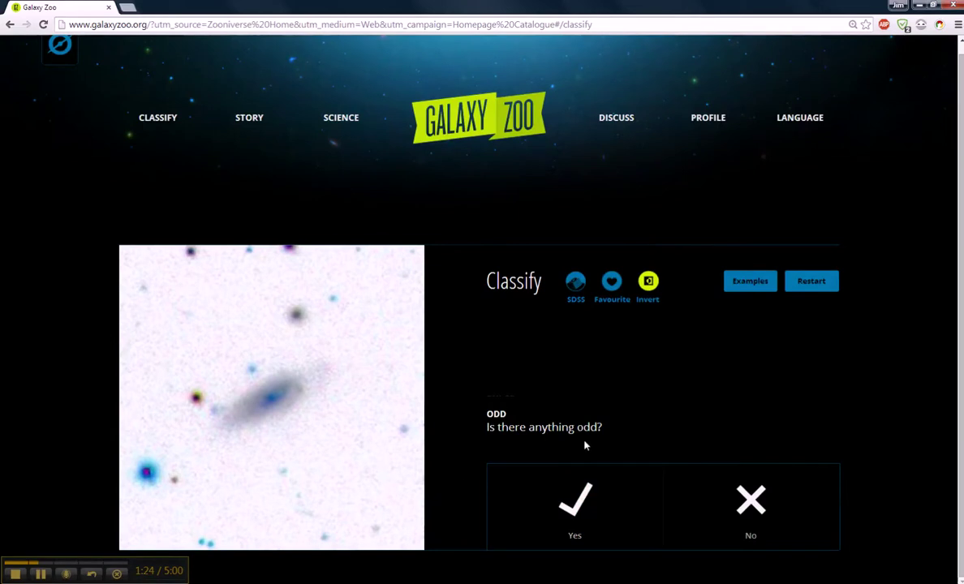
- Answer Yes to anything odd, mark the galaxy's odd feature as Disturbed, and complete the question
click(590, 518)
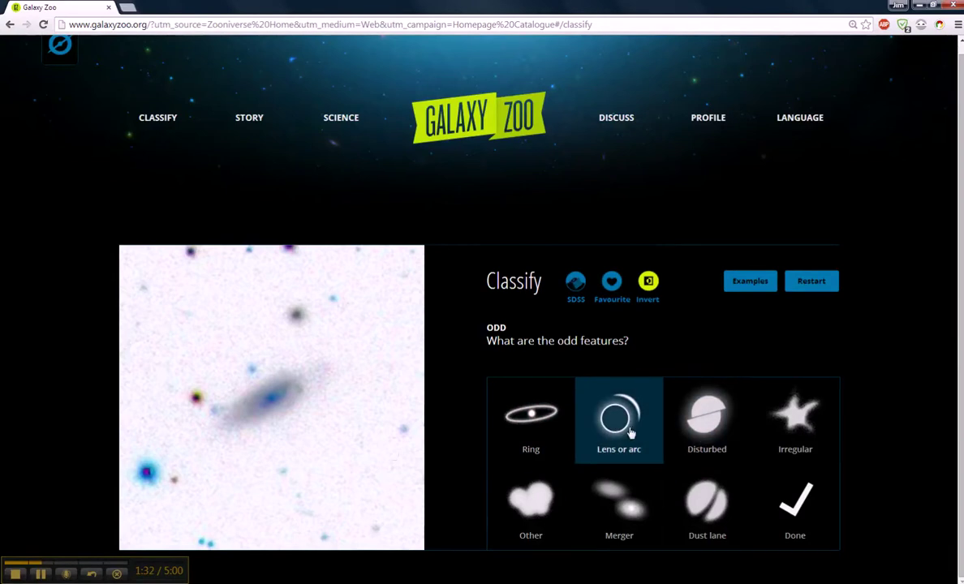
click(704, 430)
click(771, 499)
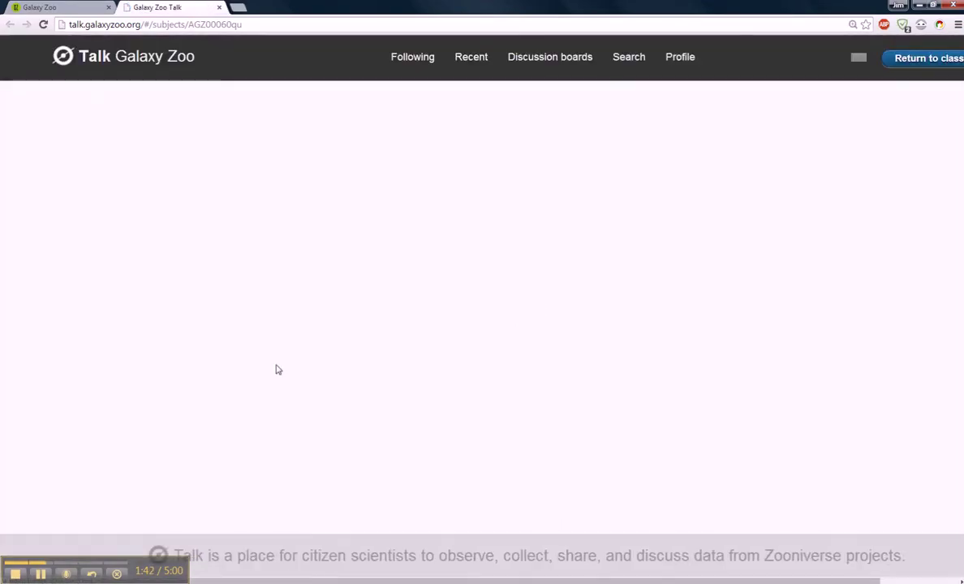
- Post the hashtag comment "#disturbed" on the galaxy's Talk page
scroll(276, 369, down, 2)
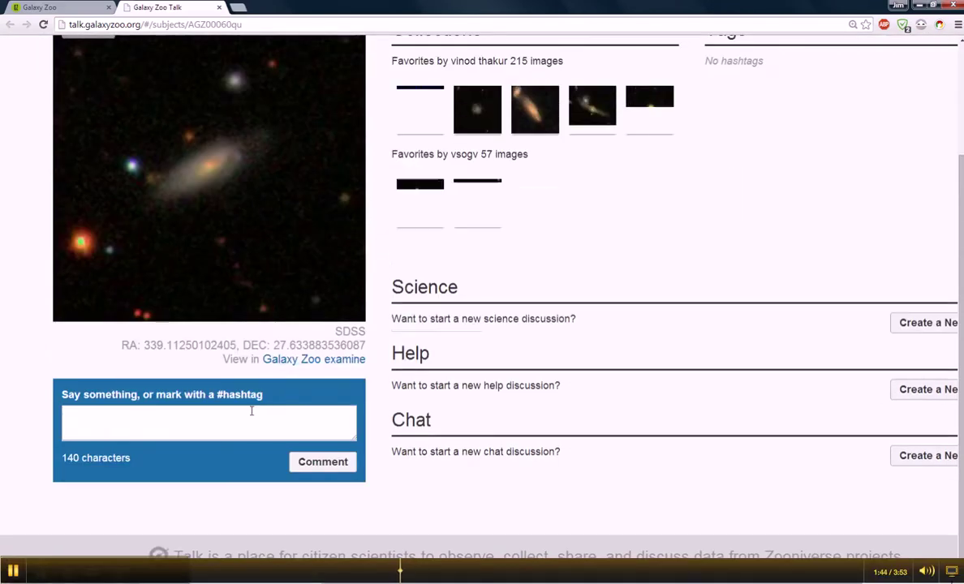
click(223, 418)
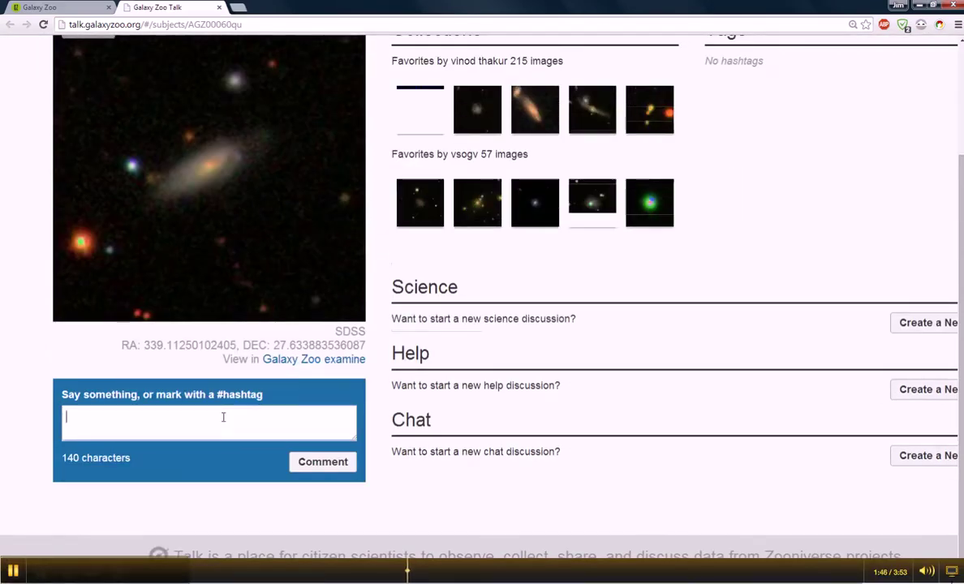
text(#disturb)
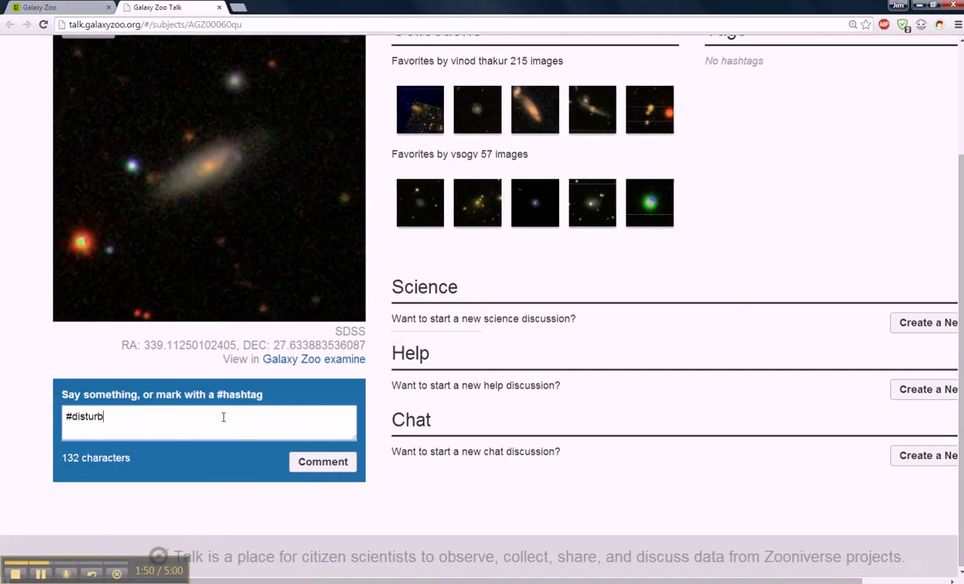
key(BackSpace)
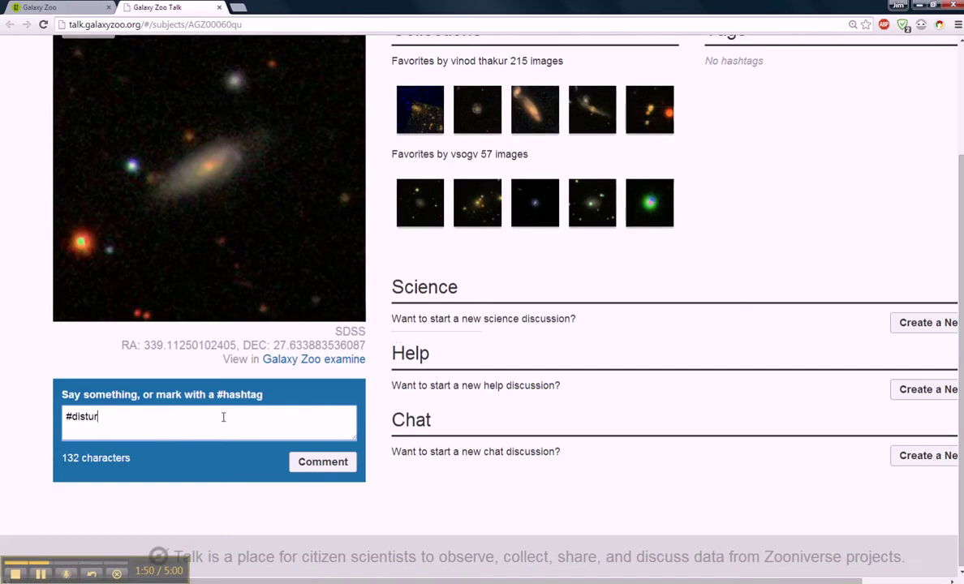
text(bed)
click(320, 464)
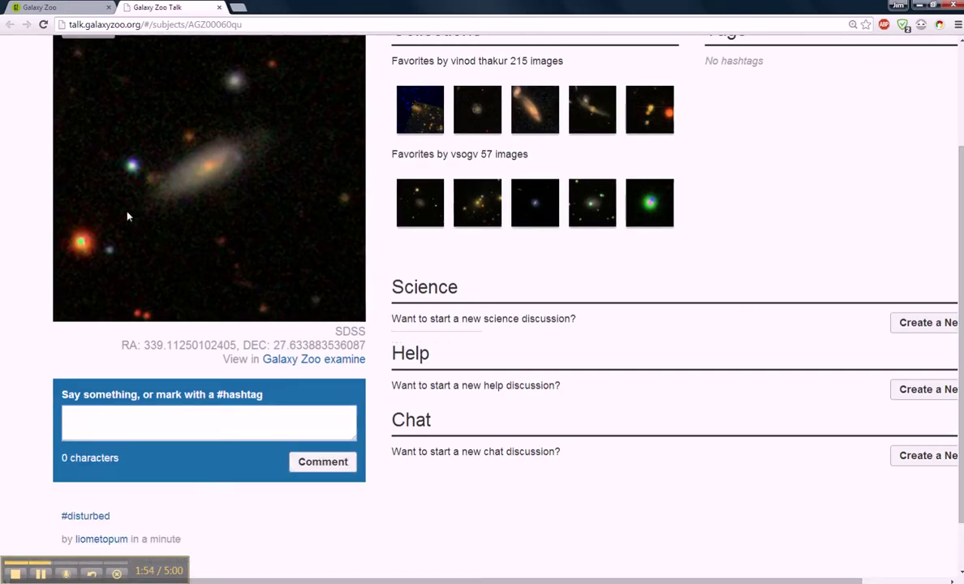
- Add the galaxy image to the "disturbed" collection
scroll(127, 217, up, 4)
click(88, 173)
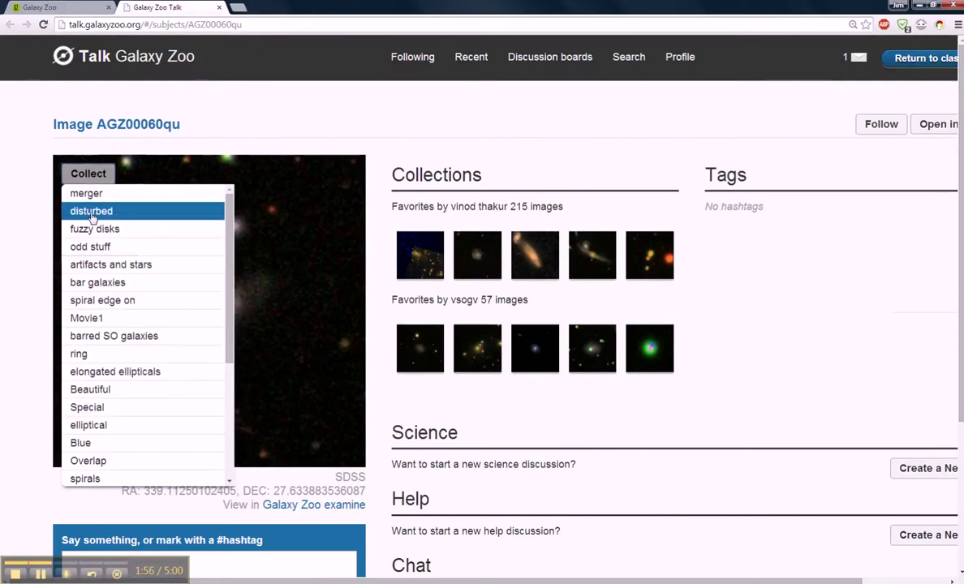
click(91, 214)
- Search NED for the galaxy from its Galaxy Zoo Examine page and review the source list, including the IRAS entry
scroll(386, 469, down, 1)
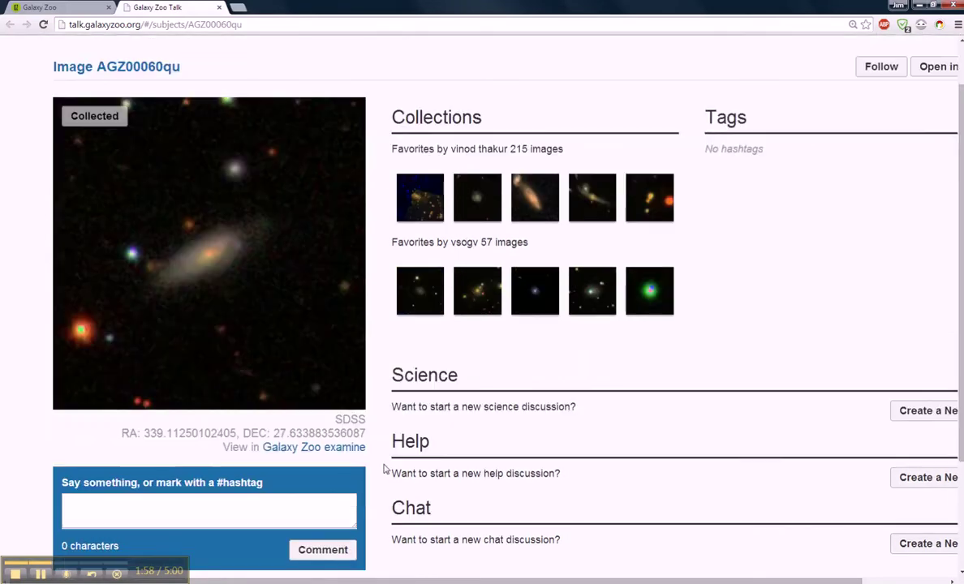
click(345, 447)
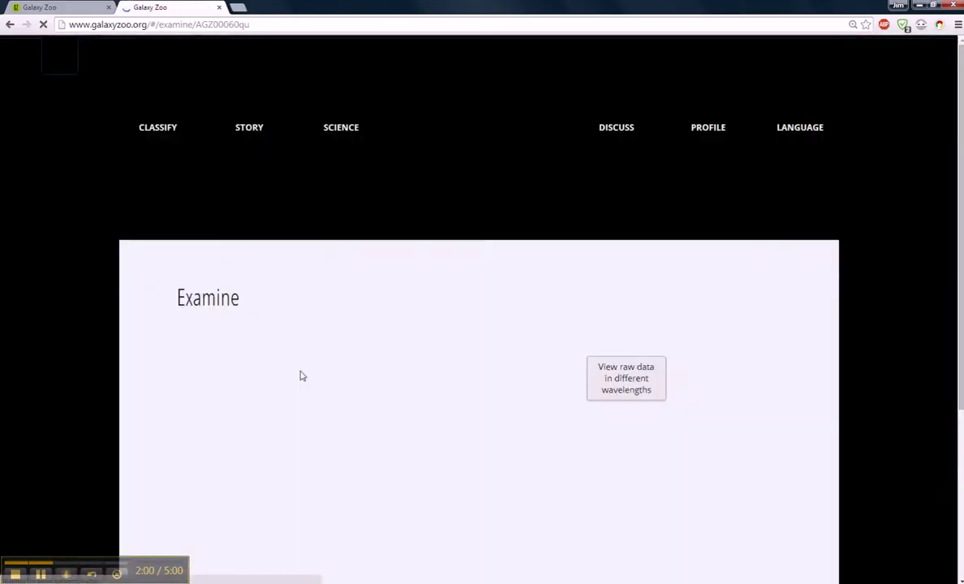
scroll(262, 350, down, 3)
scroll(260, 349, down, 1)
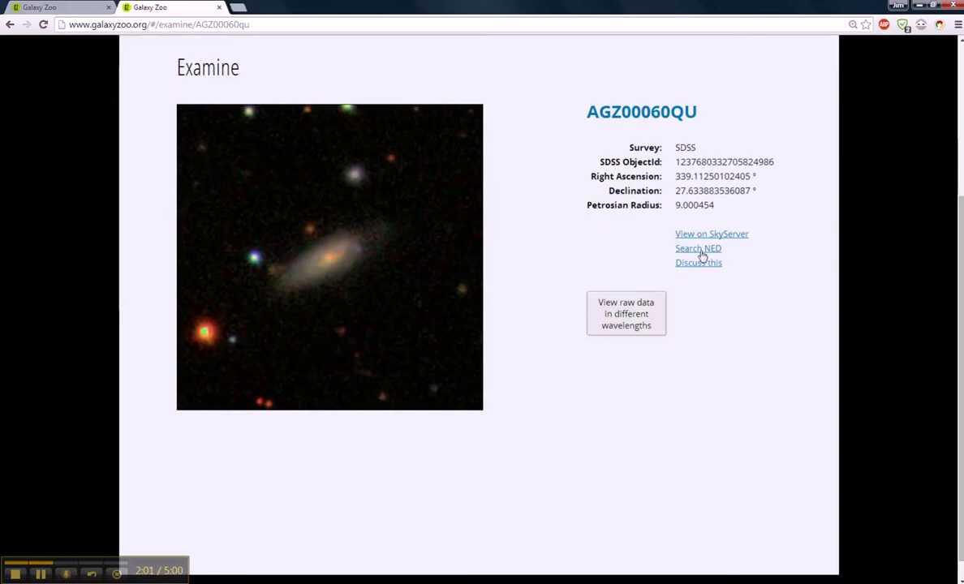
click(696, 250)
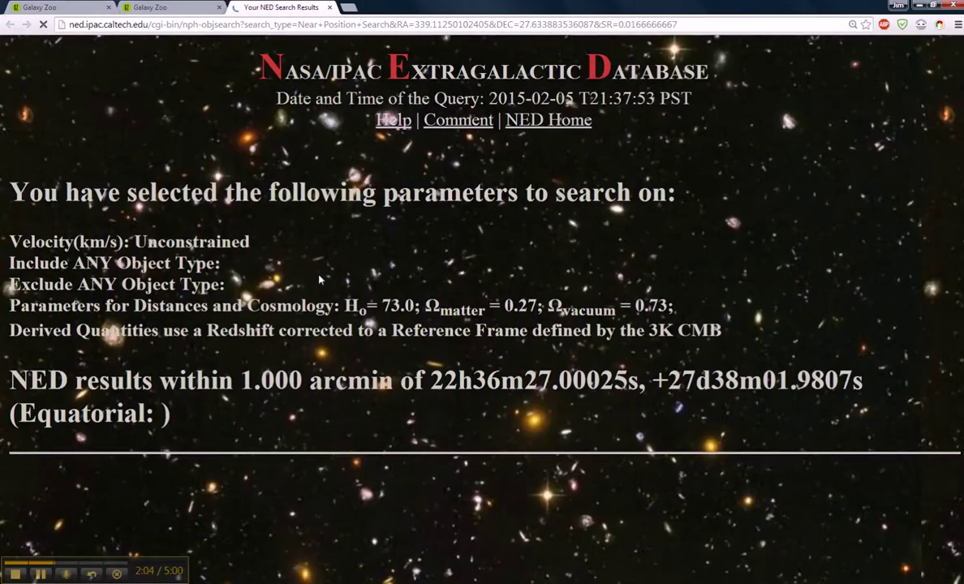
scroll(320, 280, down, 3)
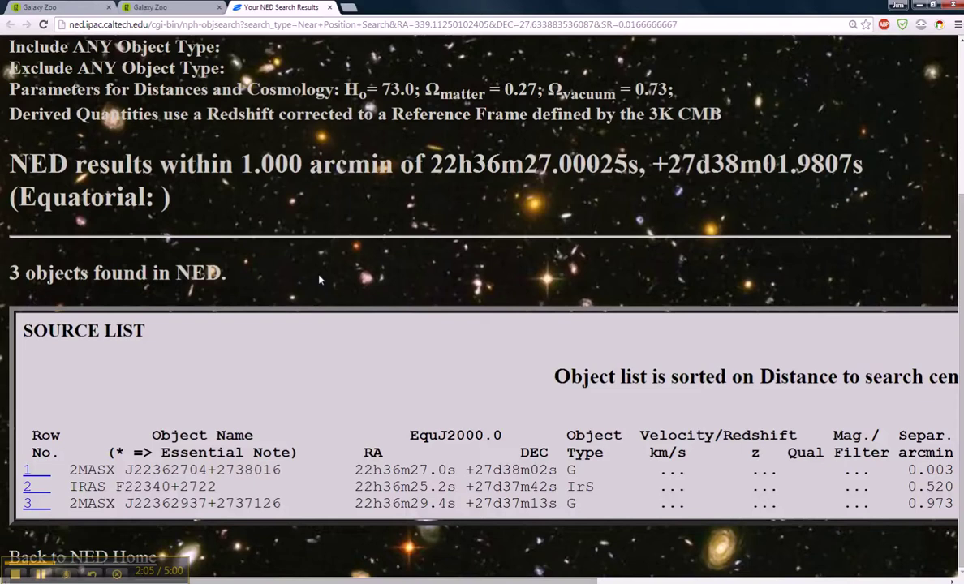
double_click(87, 486)
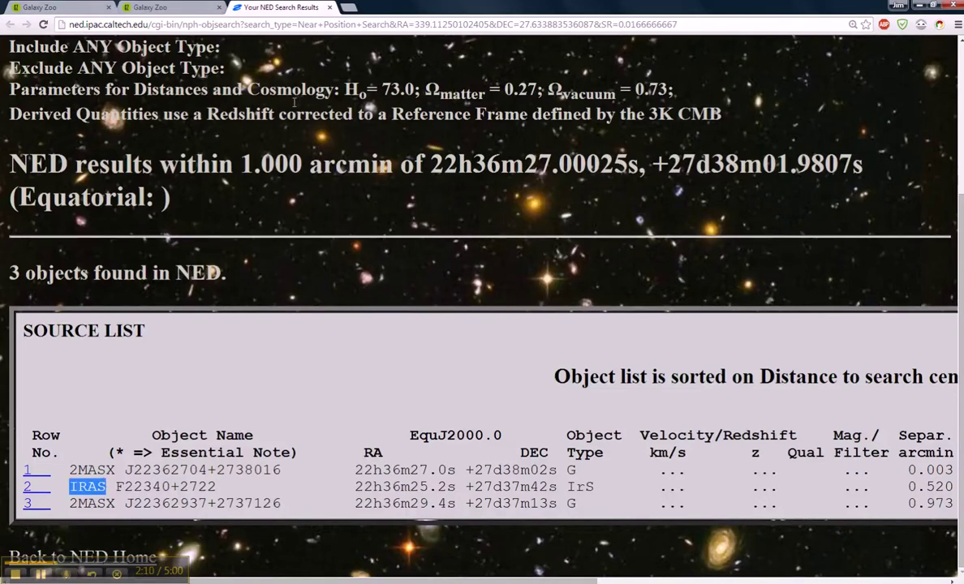
- Get the galaxy's SDSS DR8 finding chart image, enlarge the page to 175%, and zoom the chart to a scale of about 0.396 arcsec/pix
key(ctrl+shift+Tab)
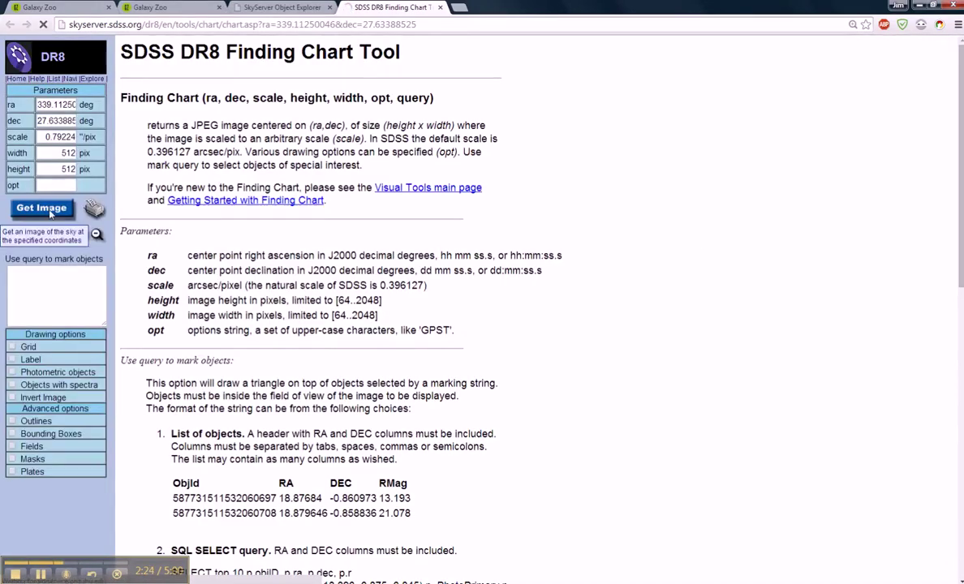
click(41, 209)
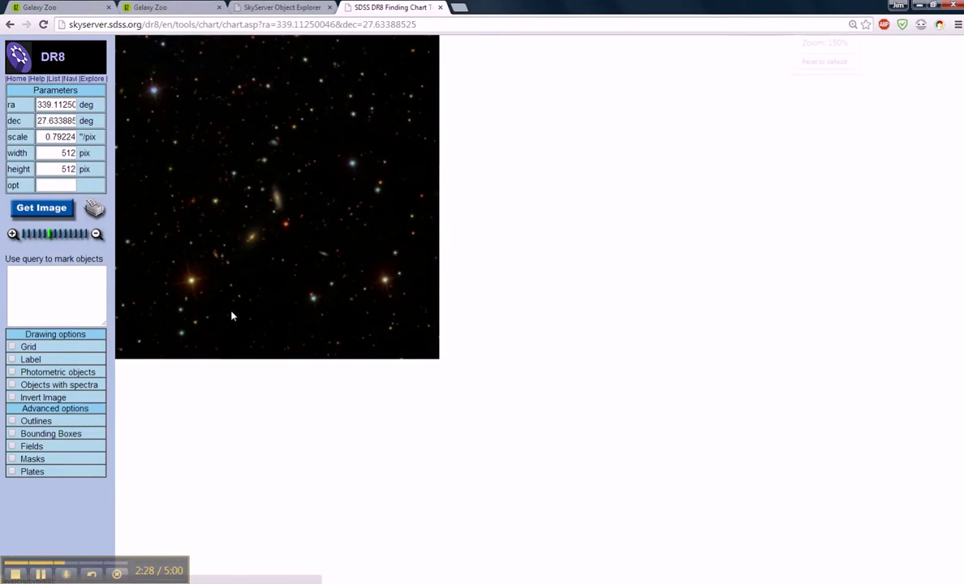
key(ctrl+plus)
key(ctrl+plus)
key(ctrl+plus)
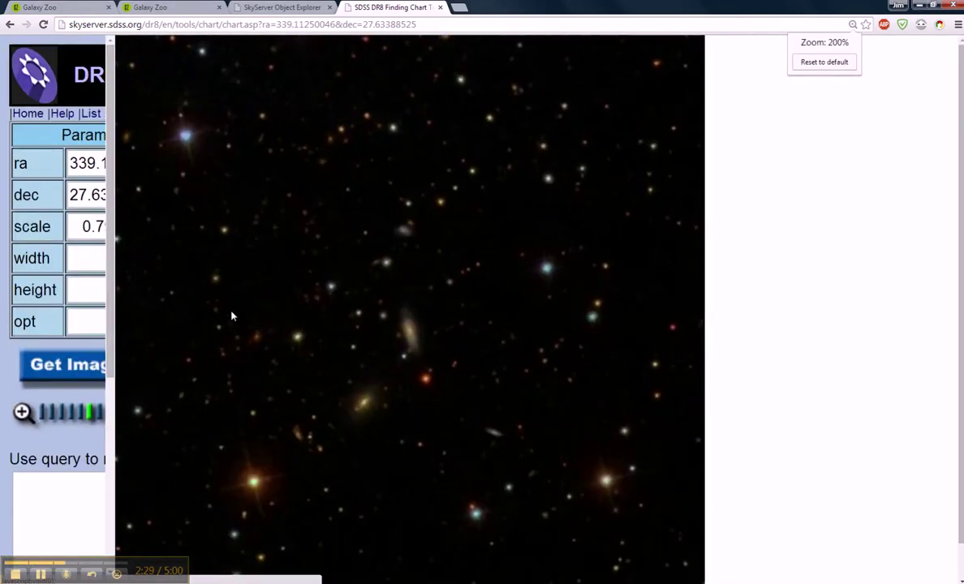
key(ctrl+minus)
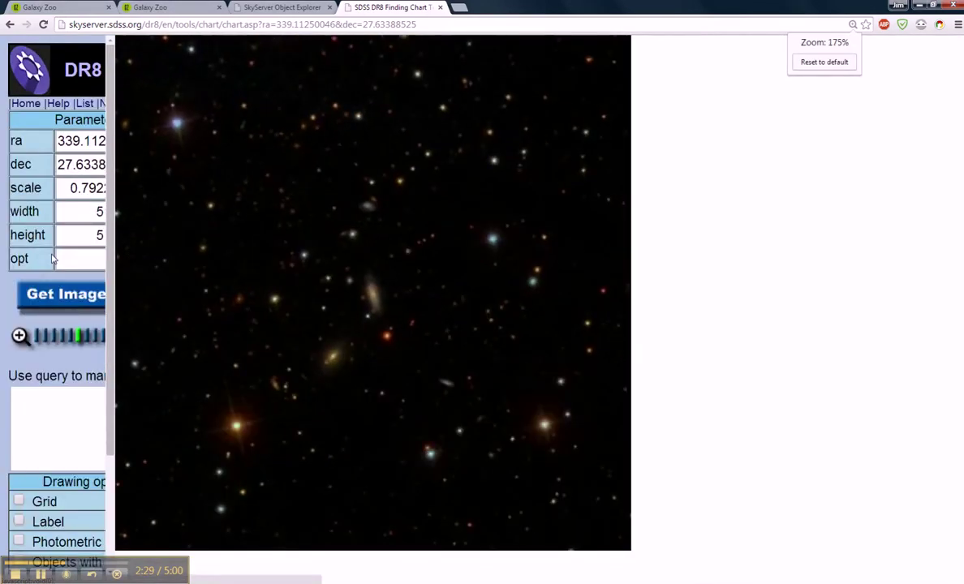
click(19, 335)
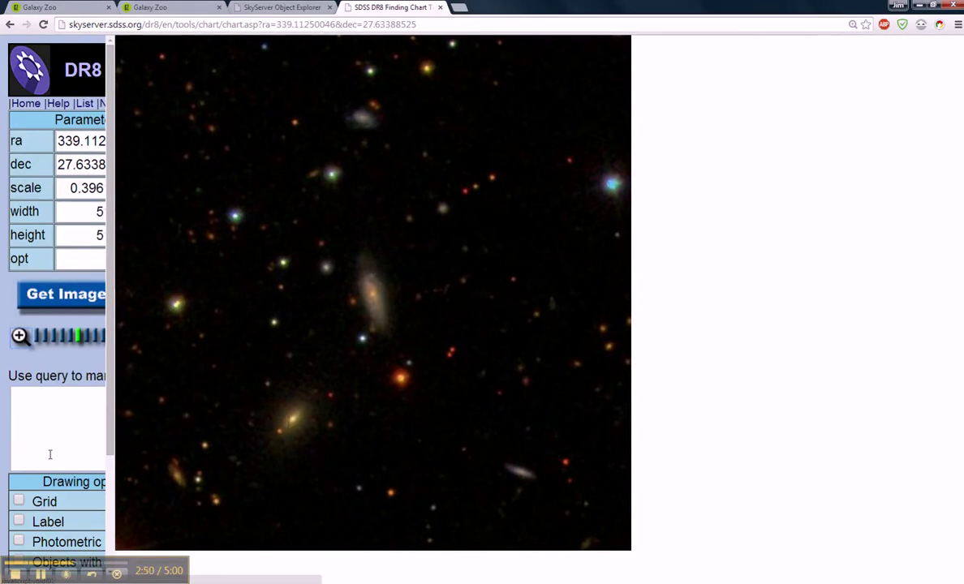
- View the finding chart with inverted colours, restore the normal colours, and overlay the grid
scroll(46, 420, down, 2)
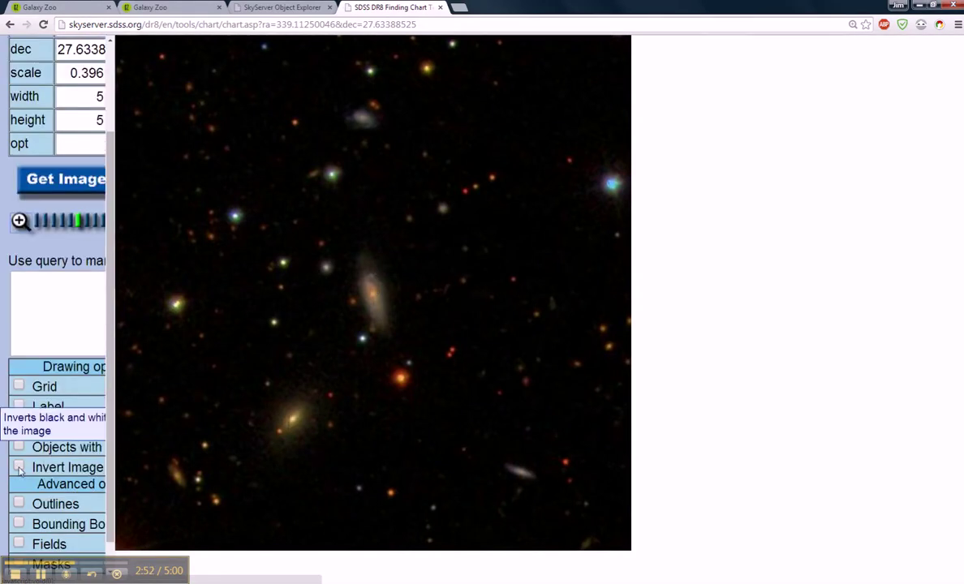
click(18, 468)
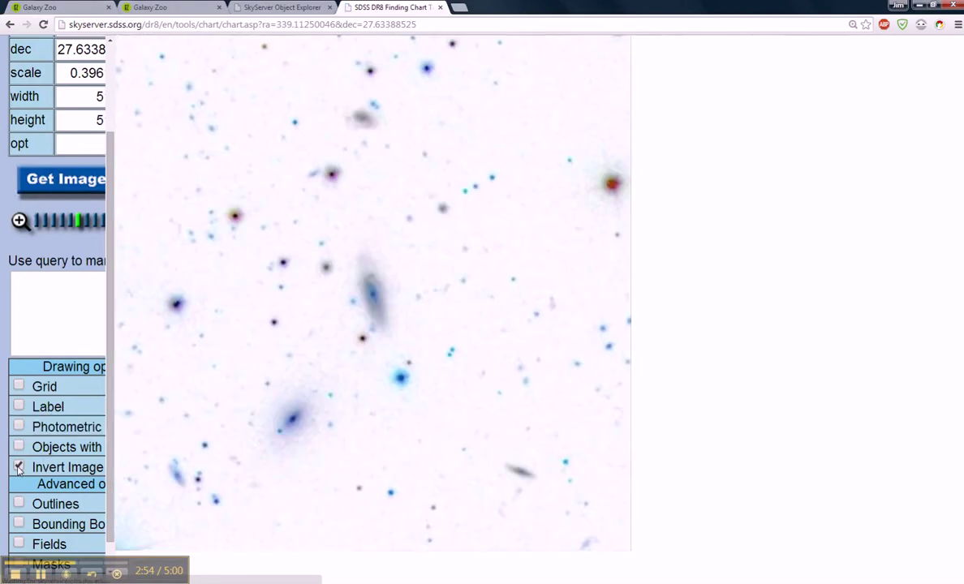
click(19, 468)
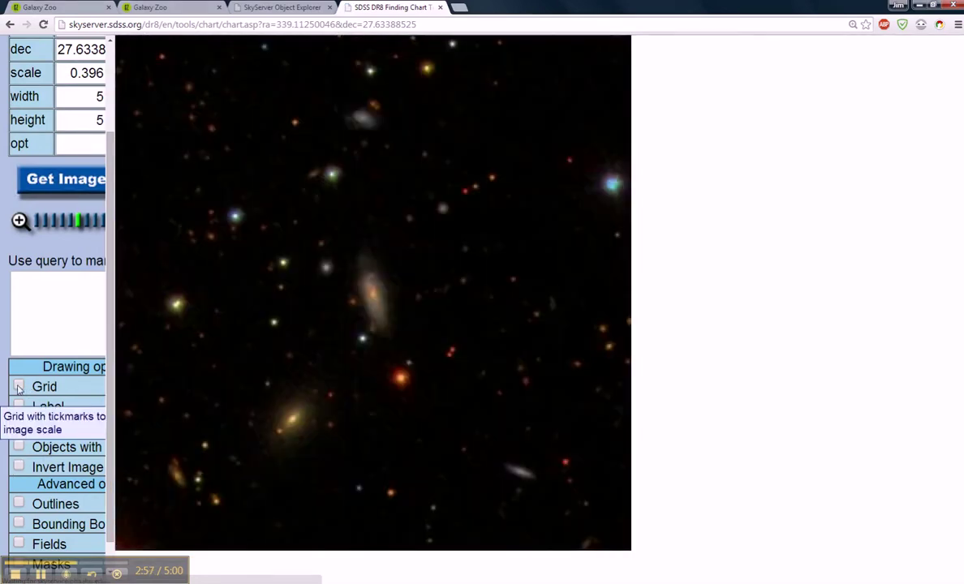
click(18, 388)
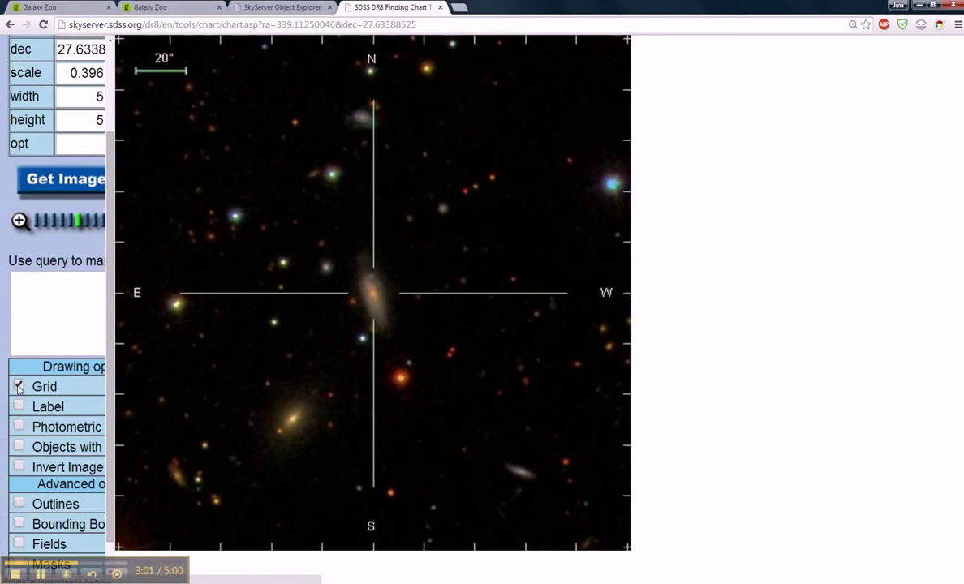
- Reduce the page zoom, open the DR8 Navigate tool at the galaxy's coordinates with the grid enabled, and get the sky image
scroll(81, 203, up, 3)
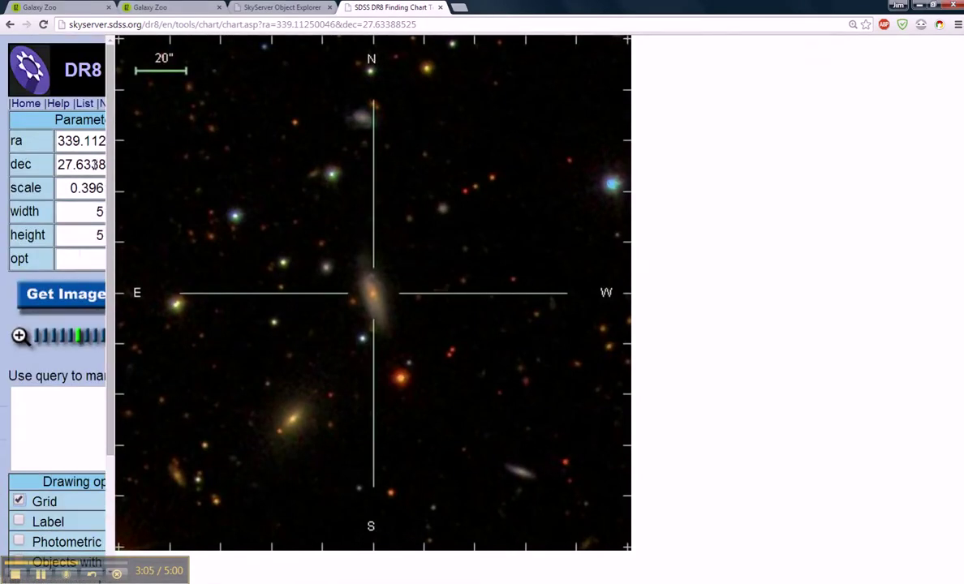
key(ctrl+plus)
key(ctrl+minus)
key(ctrl+minus)
key(ctrl+minus)
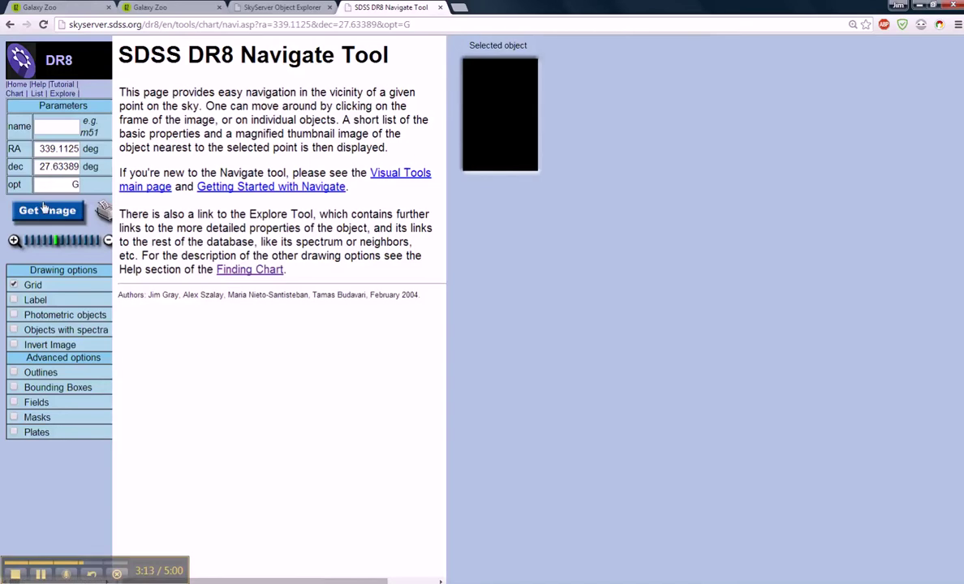
click(45, 209)
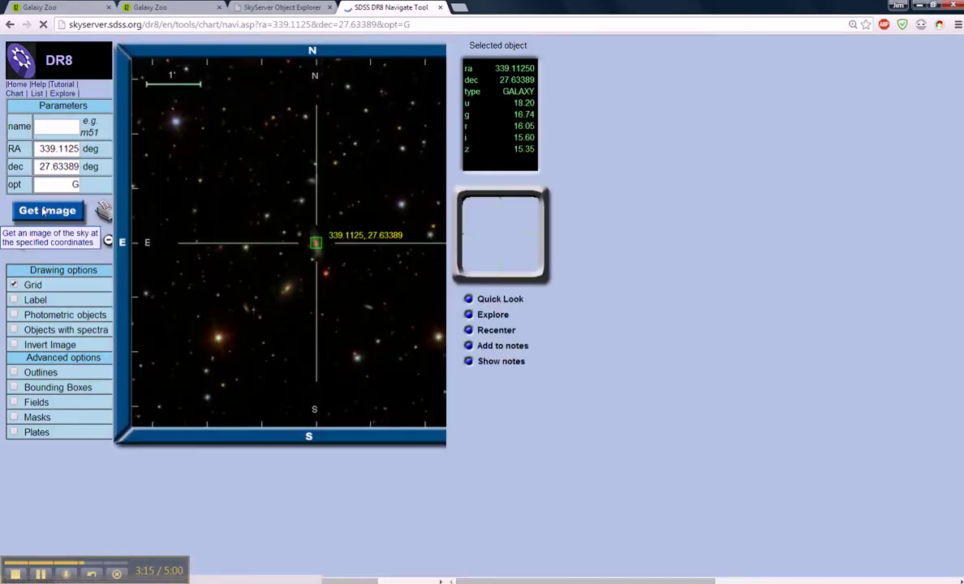
- Select the yellowish galaxy southeast of the centred one, explore its complete data, view its PhotoZ table, and return to its summary
click(288, 292)
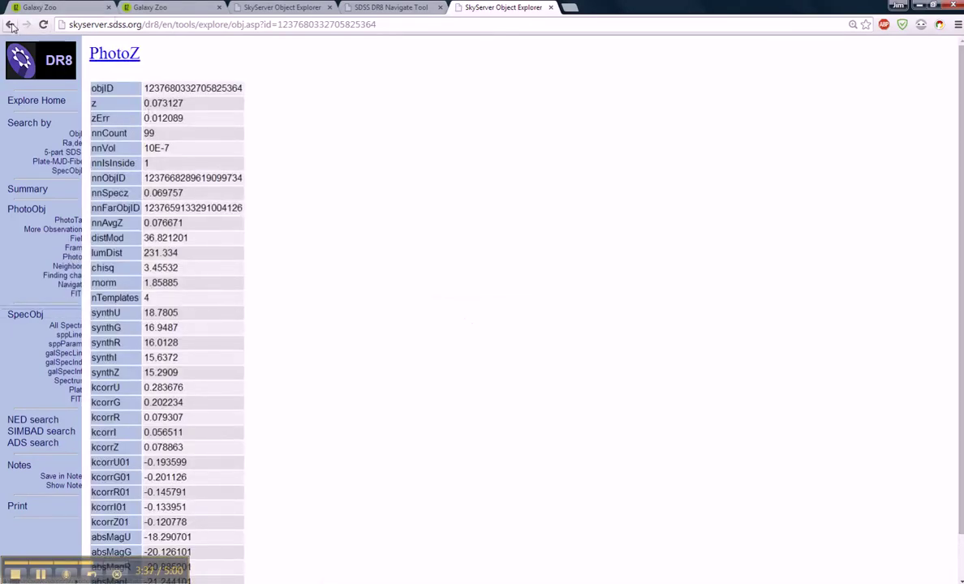
click(9, 25)
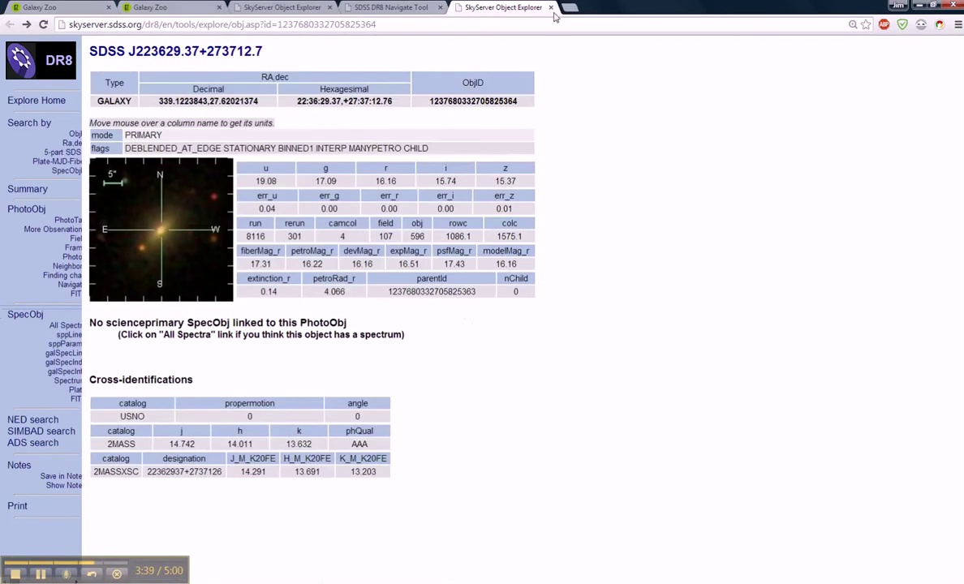
- Close the Object Explorer, Navigate and Examine pages to return to the Galaxy Zoo classification page
click(551, 8)
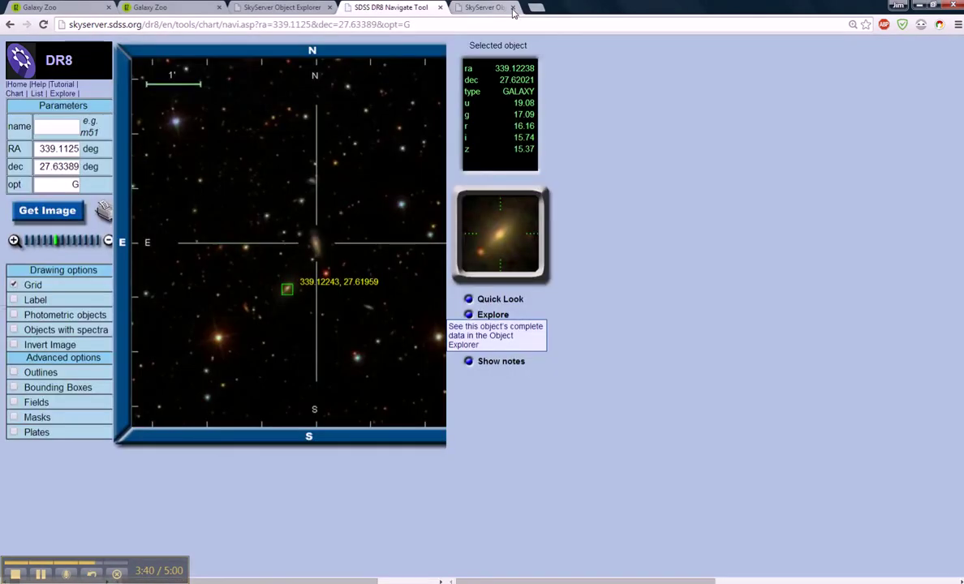
click(440, 7)
click(330, 7)
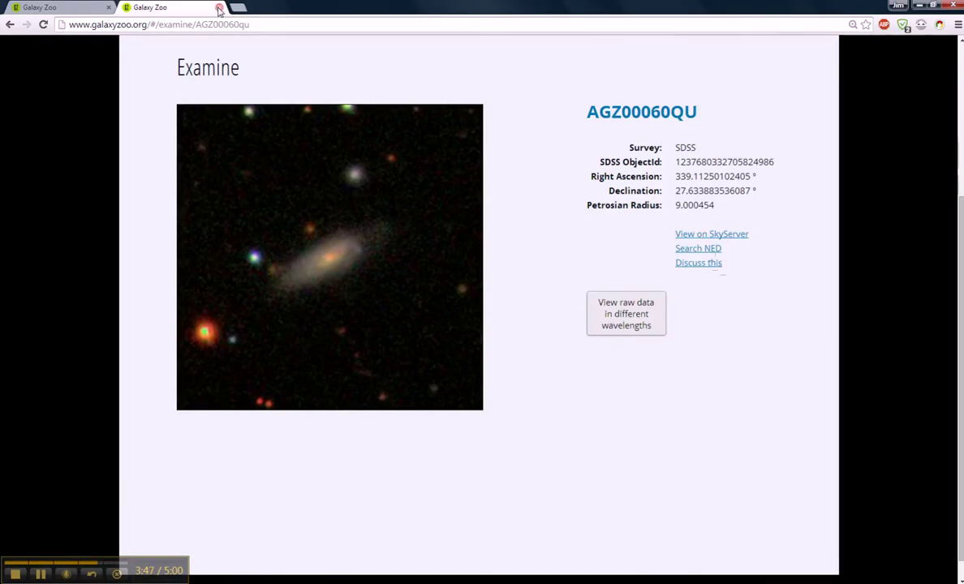
click(219, 8)
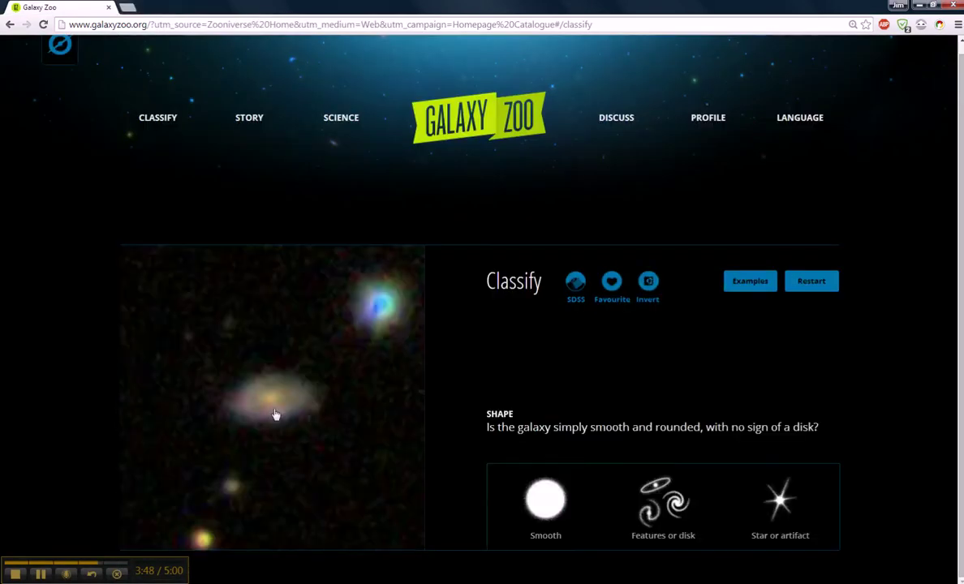